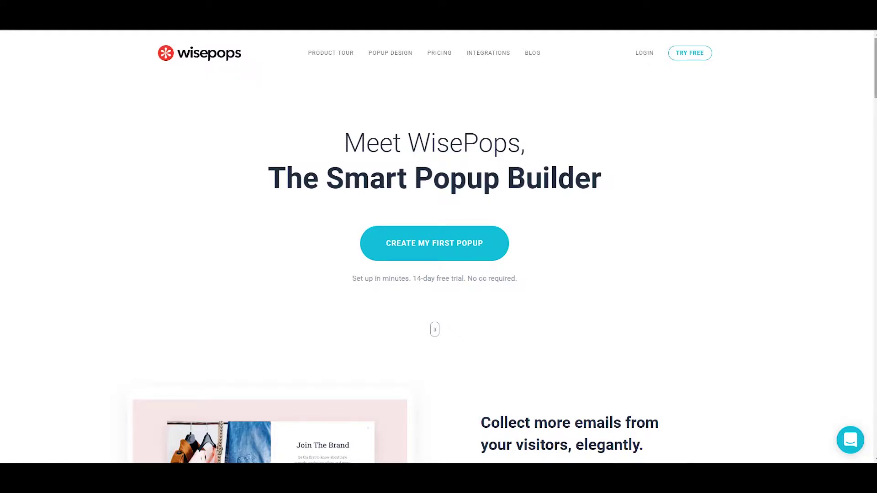
# Step: Scroll down the Wisepops homepage to read its feature sections
pyautogui.scroll(-5, 875, 92)
pyautogui.scroll(-9, 437, 262)
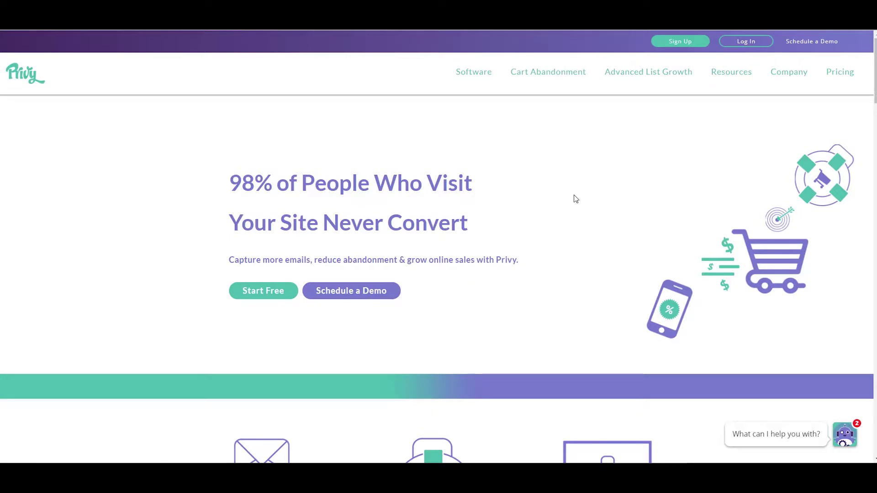
# Step: Scroll down the Privy homepage to browse its feature overview
pyautogui.moveTo(875, 65); pyautogui.dragTo(875, 120)
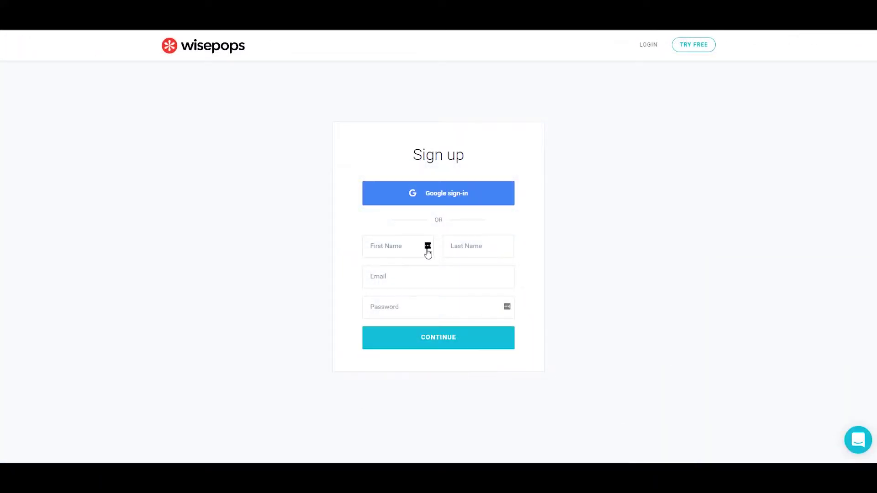
# Step: Enter the first and last name on the Wisepops sign-up form and submit it
pyautogui.click(397, 246)
pyautogui.write('Chris')
pyautogui.click(471, 245)
pyautogui.write('W')
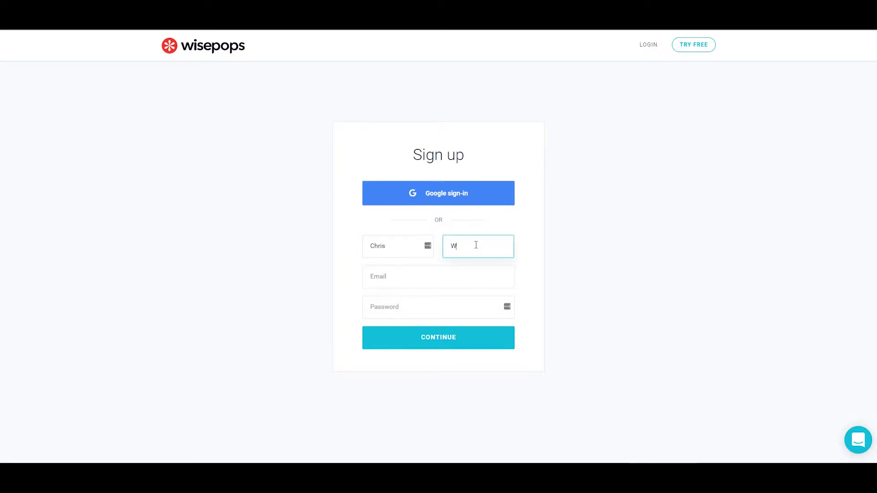
pyautogui.write('atson')
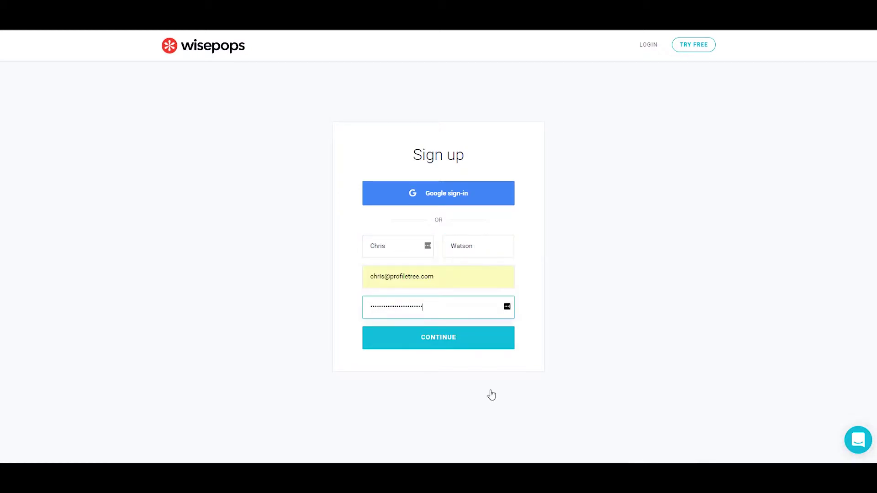
pyautogui.click(431, 337)
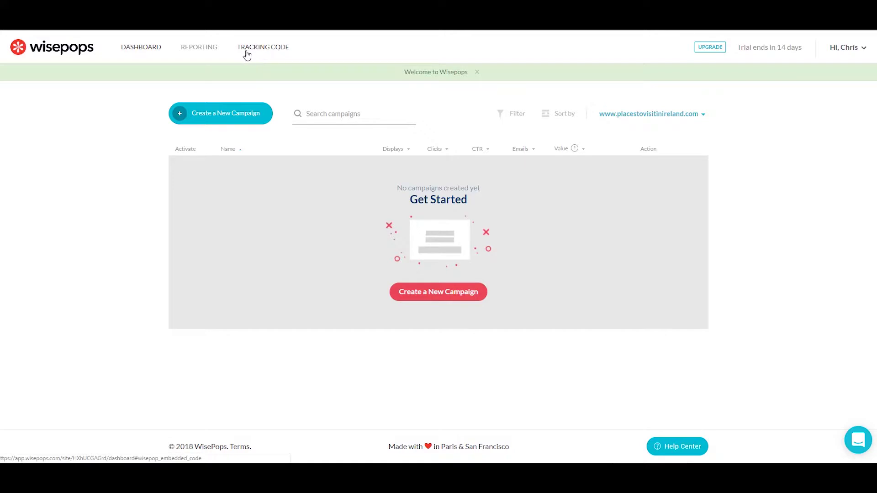
# Step: Show the Wisepops tracking code and copy the site ID from the script
pyautogui.click(280, 54)
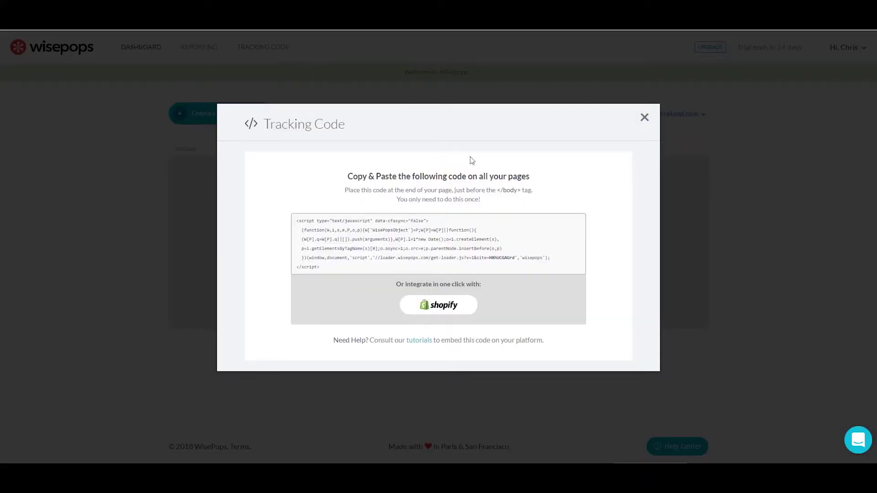
pyautogui.moveTo(494, 260); pyautogui.dragTo(515, 260)
pyautogui.click(506, 268)
pyautogui.doubleClick(503, 259)
pyautogui.rightClick(502, 257)
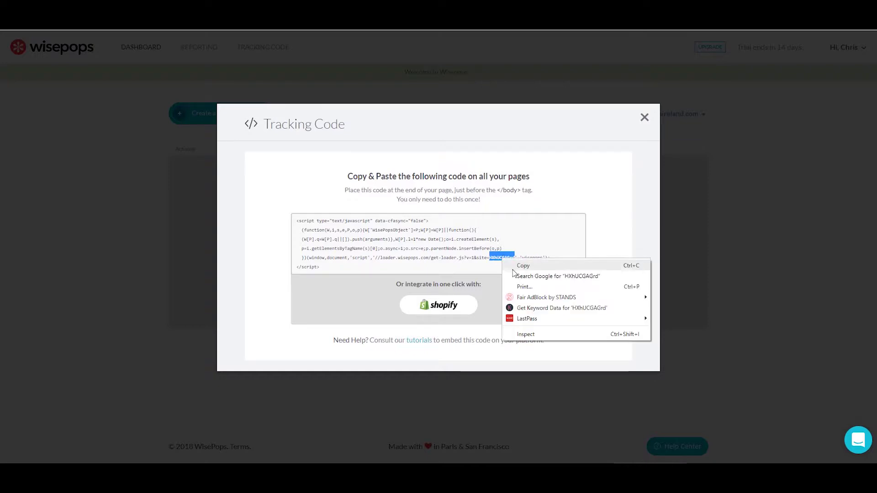
pyautogui.click(515, 265)
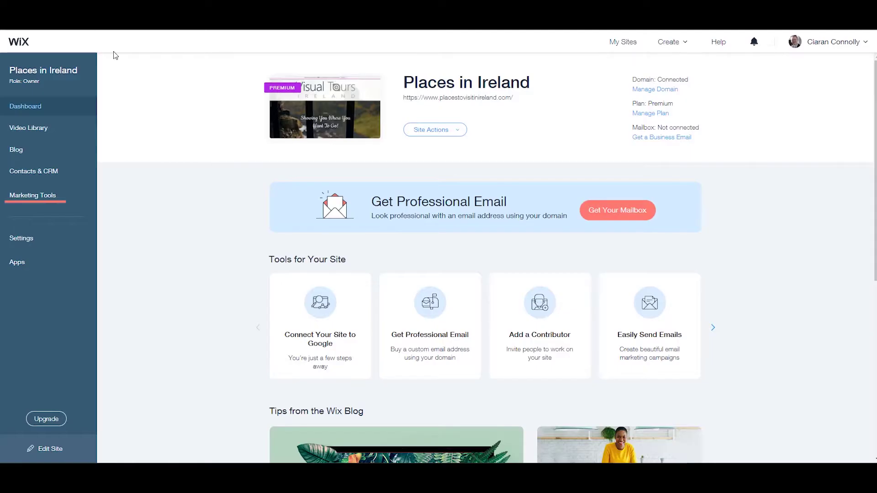
# Step: Go to Marketing Tools > Marketing Integrations and choose Go for It on the wisepops card
pyautogui.click(43, 201)
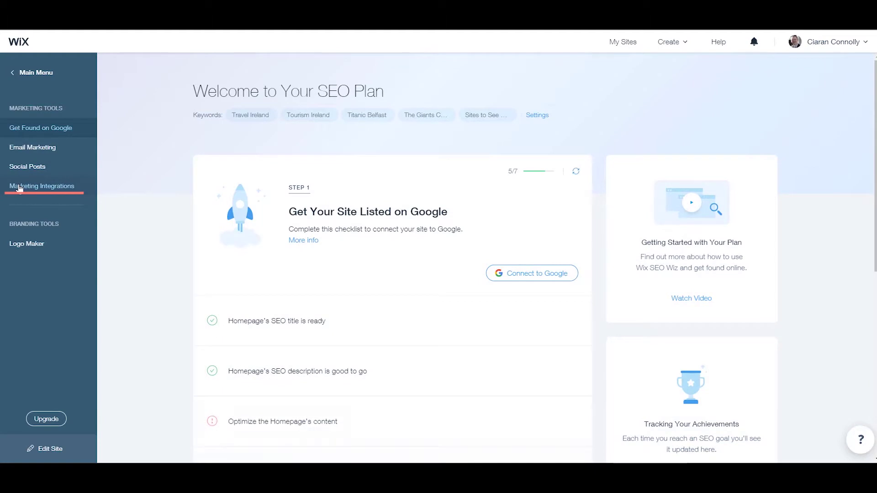
pyautogui.click(69, 188)
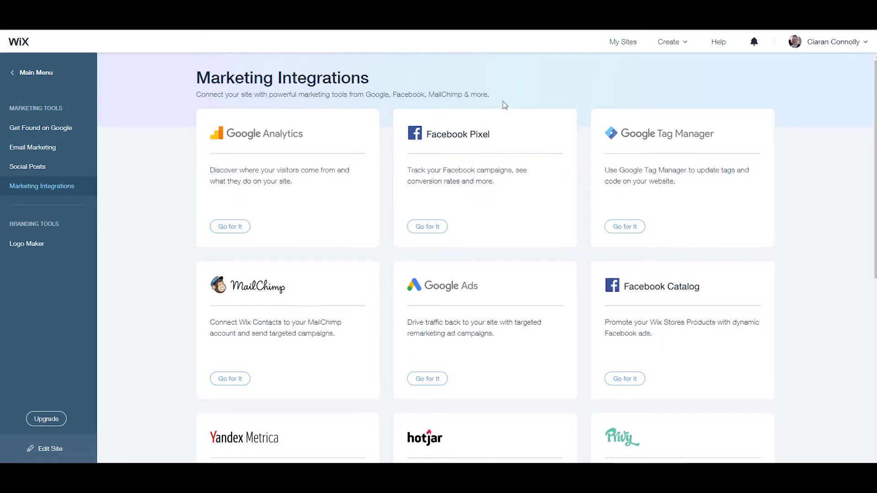
pyautogui.scroll(-9, 525, 187)
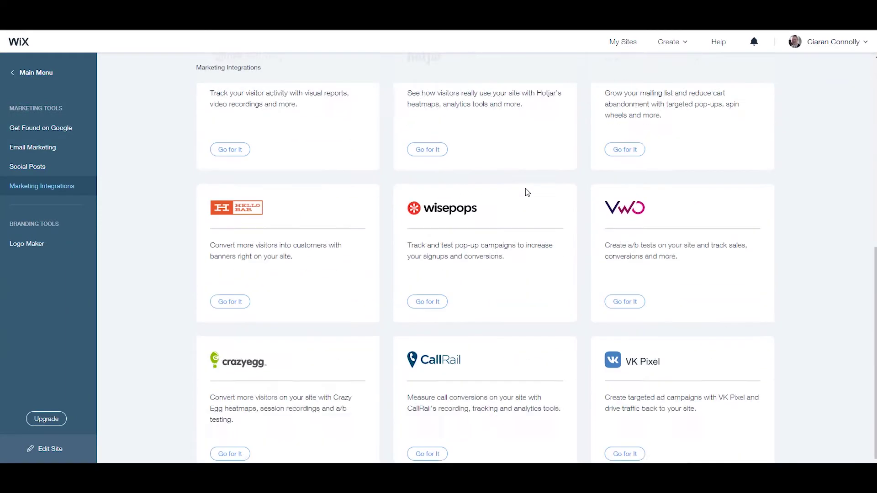
pyautogui.click(435, 272)
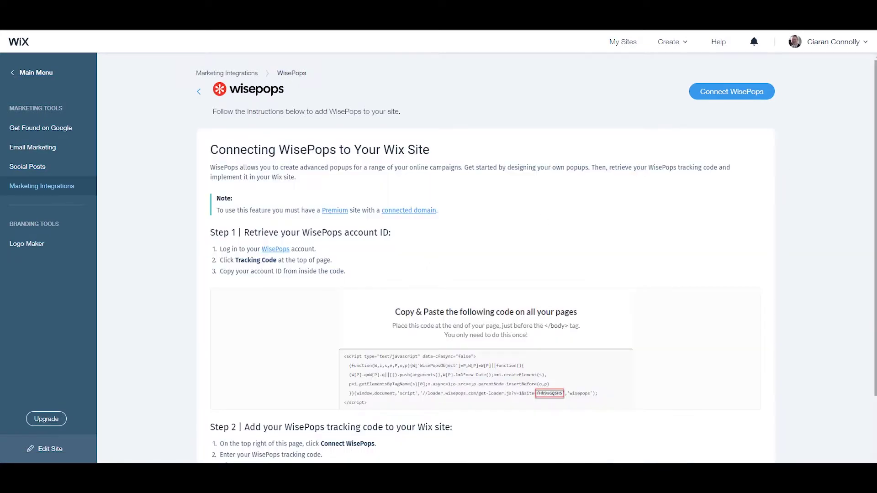
# Step: Paste the copied site ID into the Connect WisePops field, save it, and check the integration's options
pyautogui.scroll(-3, 436, 263)
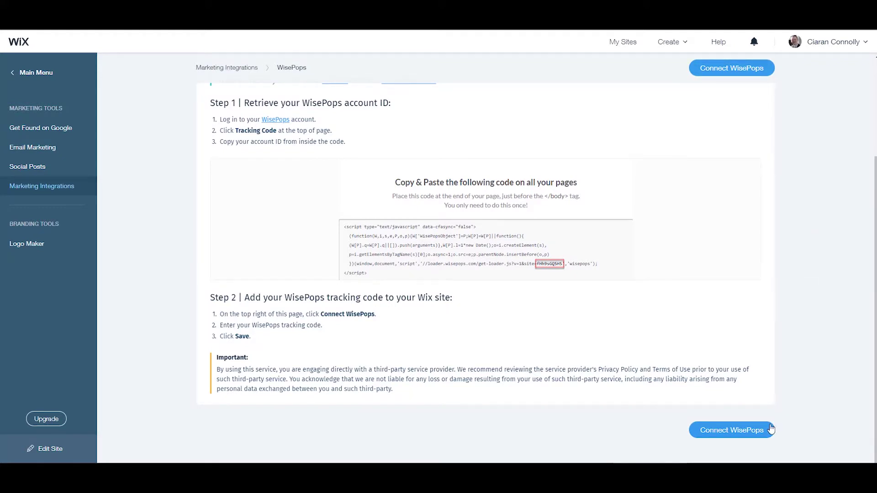
pyautogui.click(736, 69)
pyautogui.rightClick(381, 253)
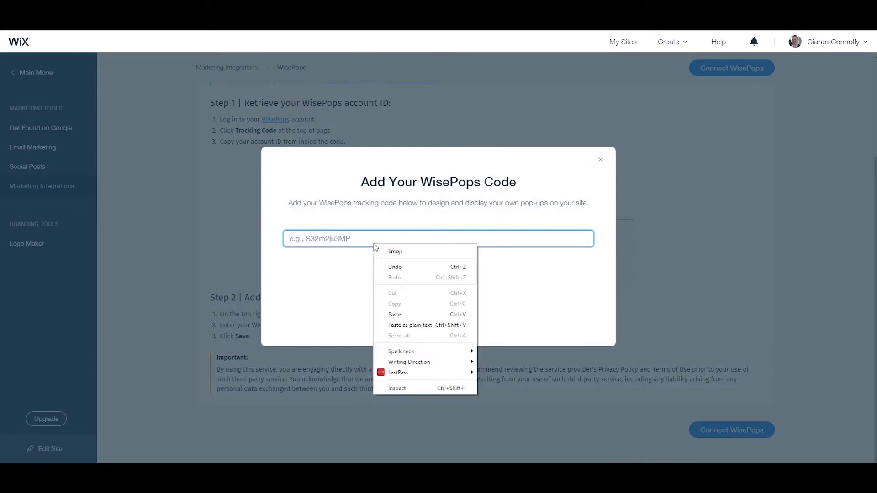
pyautogui.click(411, 311)
pyautogui.click(427, 302)
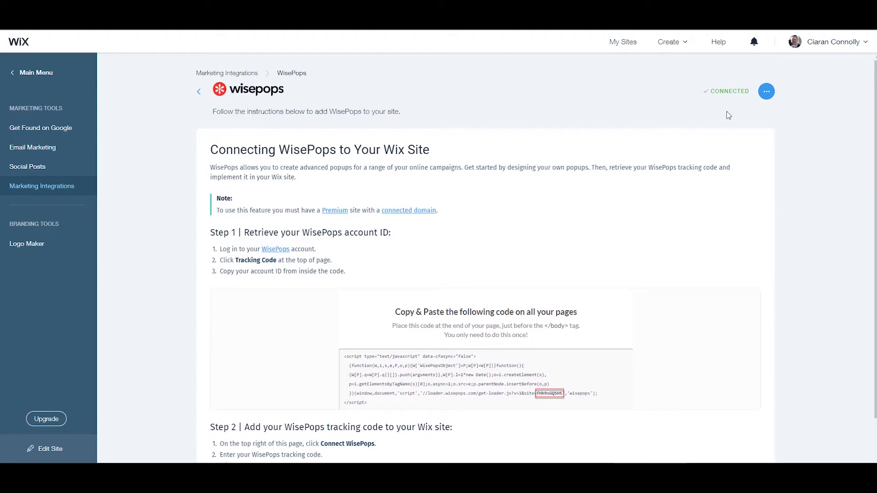
pyautogui.click(764, 95)
pyautogui.click(763, 96)
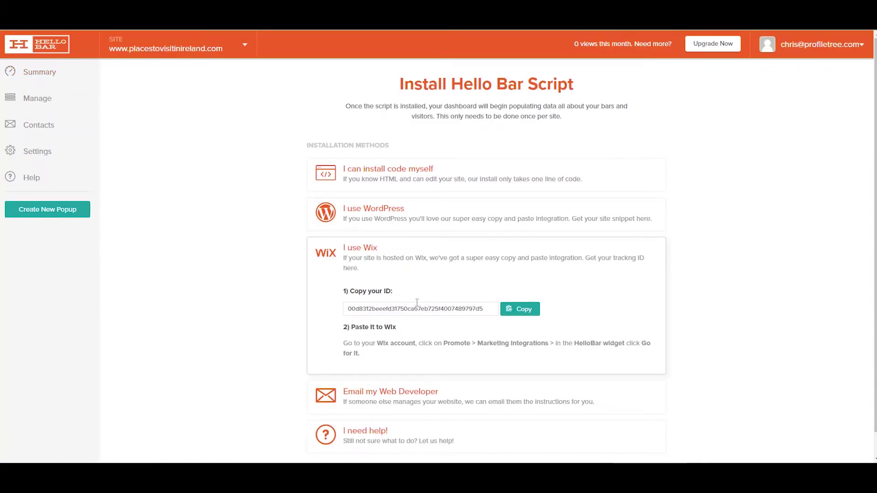
# Step: Copy the Hello Bar site ID shown under the 'I use Wix' install method
pyautogui.click(525, 314)
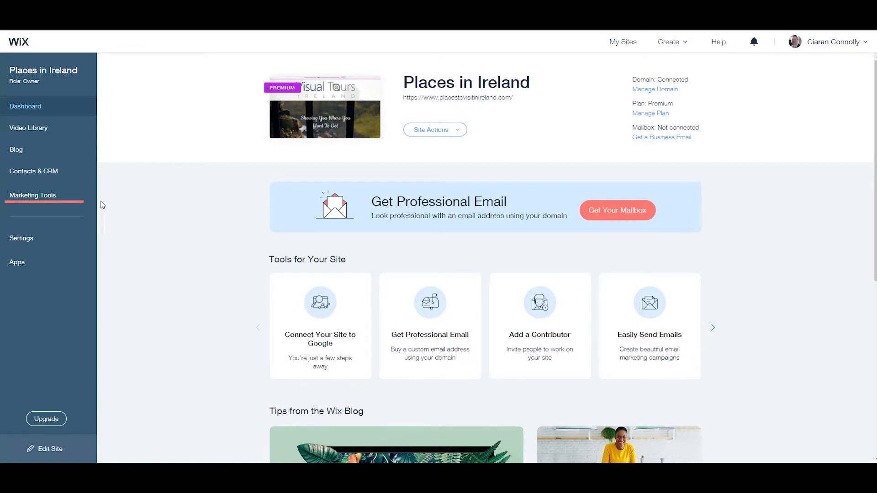
# Step: Go to Marketing Tools > Marketing Integrations and choose Go for It on the Hello Bar card
pyautogui.click(38, 197)
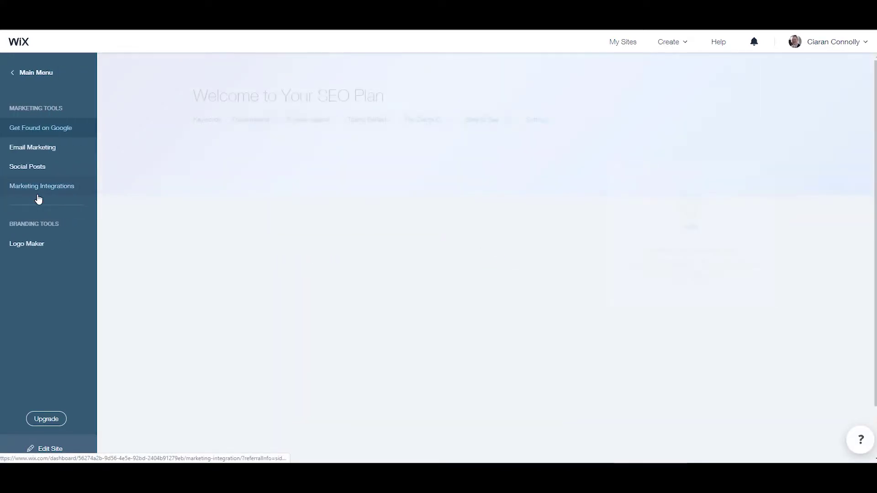
pyautogui.click(59, 187)
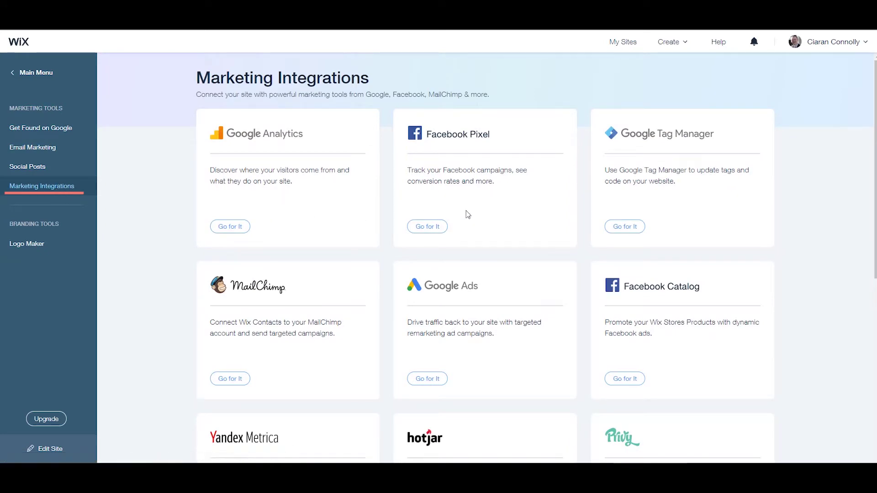
pyautogui.scroll(-4, 467, 213)
pyautogui.scroll(-5, 466, 215)
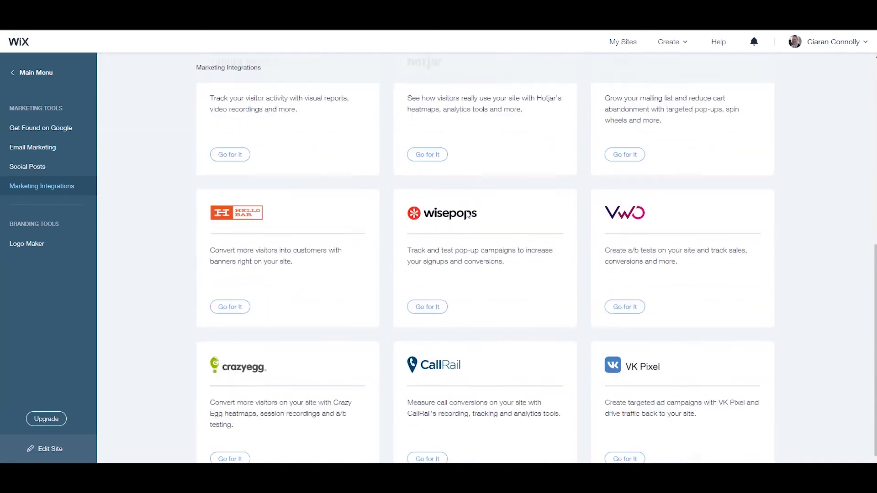
pyautogui.click(237, 266)
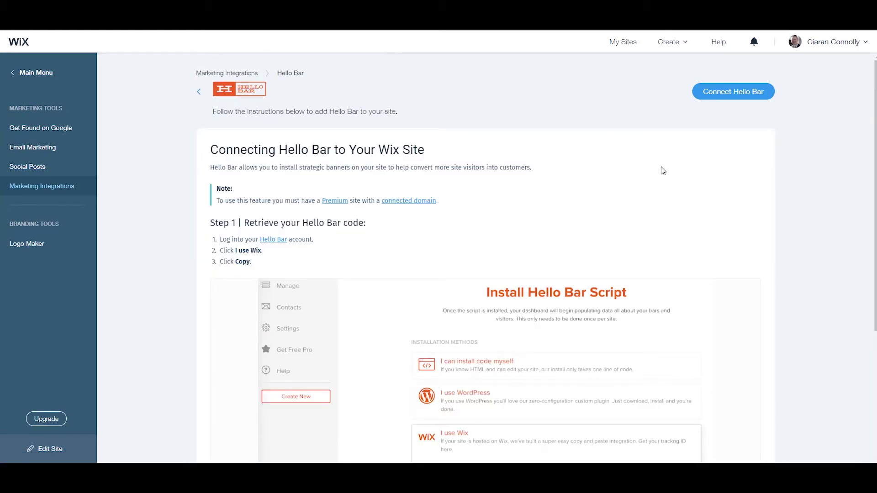
# Step: Paste the copied Hello Bar code into the Connect Hello Bar field and save it
pyautogui.scroll(-5, 752, 102)
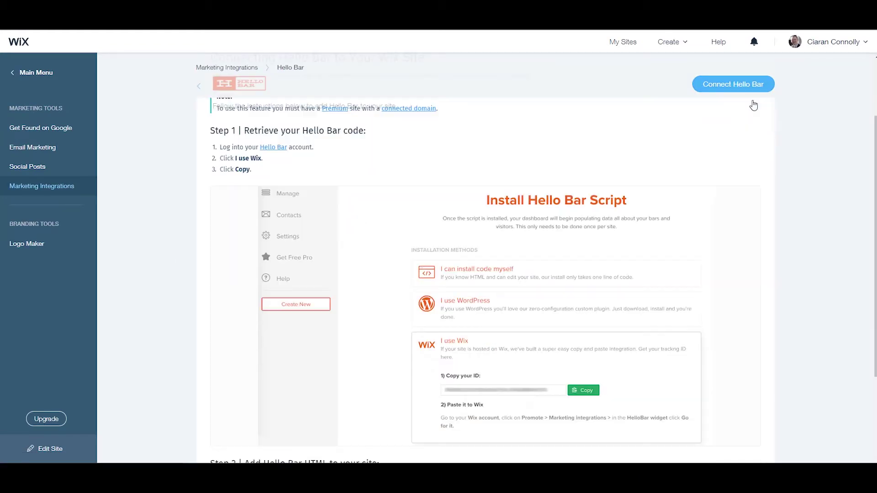
pyautogui.click(740, 74)
pyautogui.rightClick(362, 242)
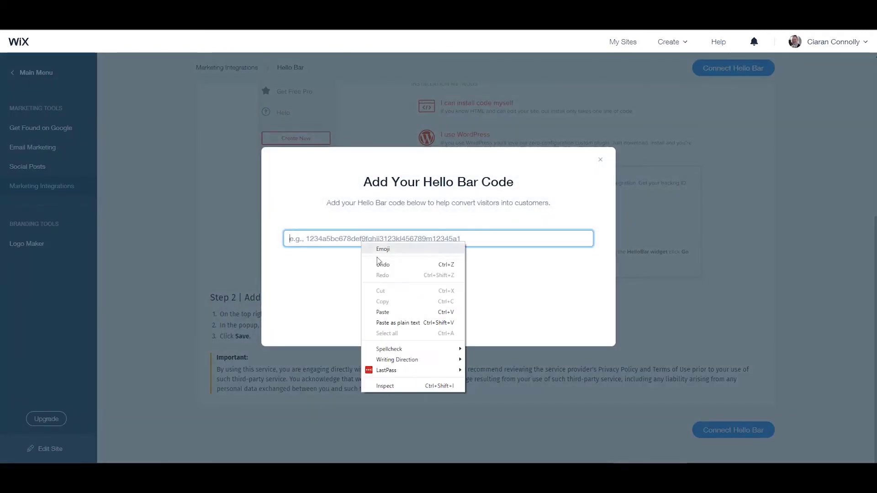
pyautogui.click(392, 310)
pyautogui.click(436, 309)
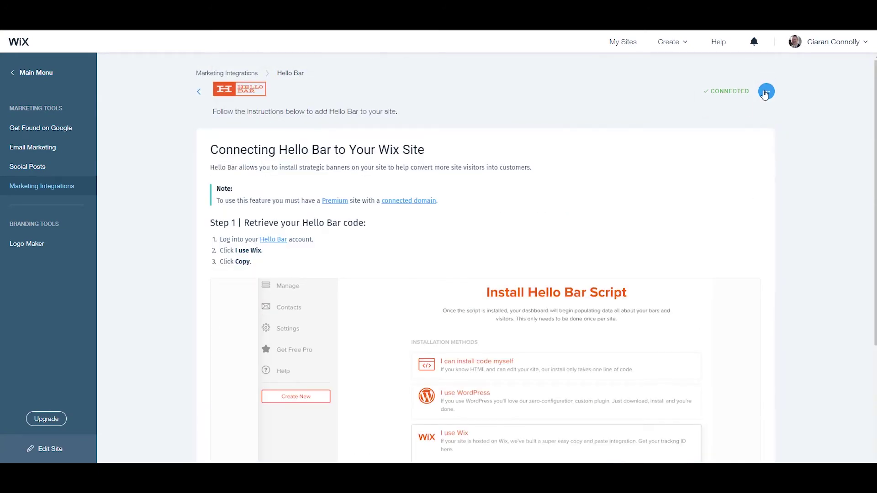
# Step: Check the connected integration's options, then return to the Wix site dashboard
pyautogui.click(765, 93)
pyautogui.click(788, 121)
pyautogui.click(12, 74)
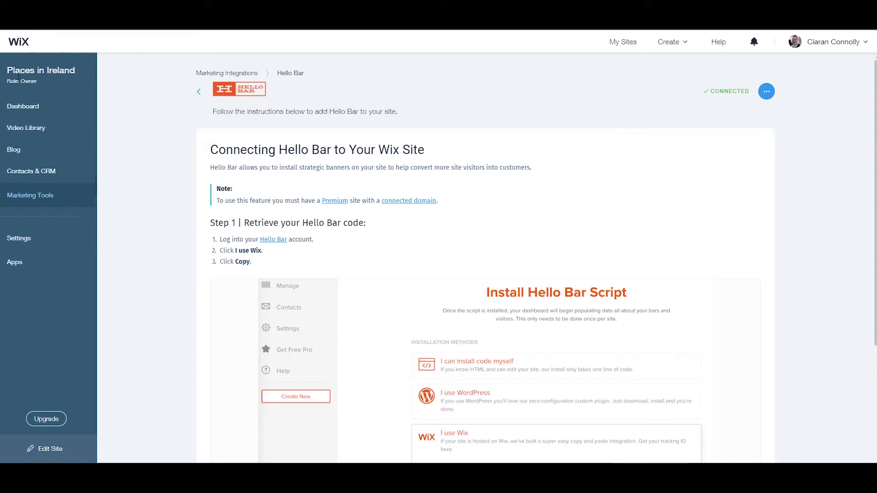
pyautogui.click(26, 106)
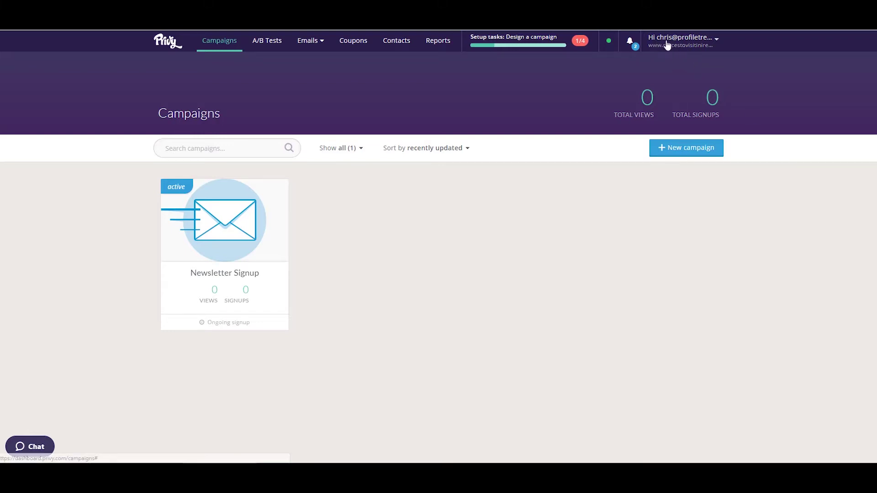
# Step: Open Business Settings > Privy Code and copy the Account Identifier
pyautogui.click(686, 42)
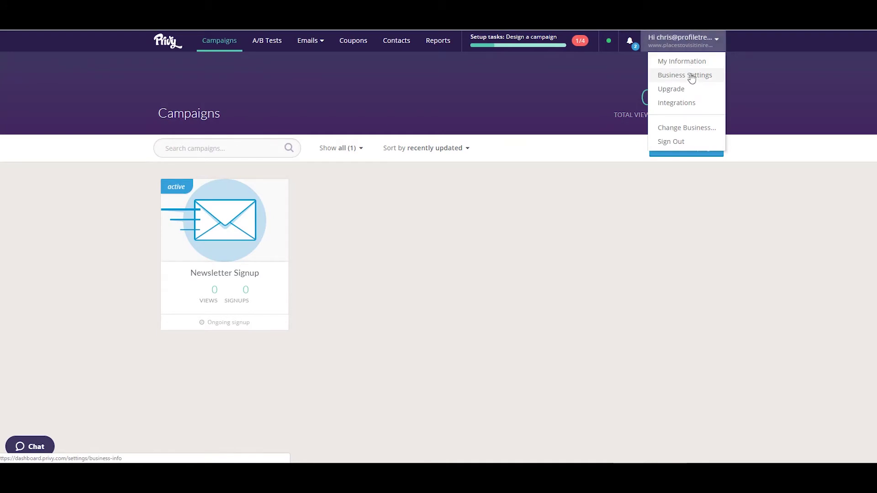
pyautogui.click(707, 77)
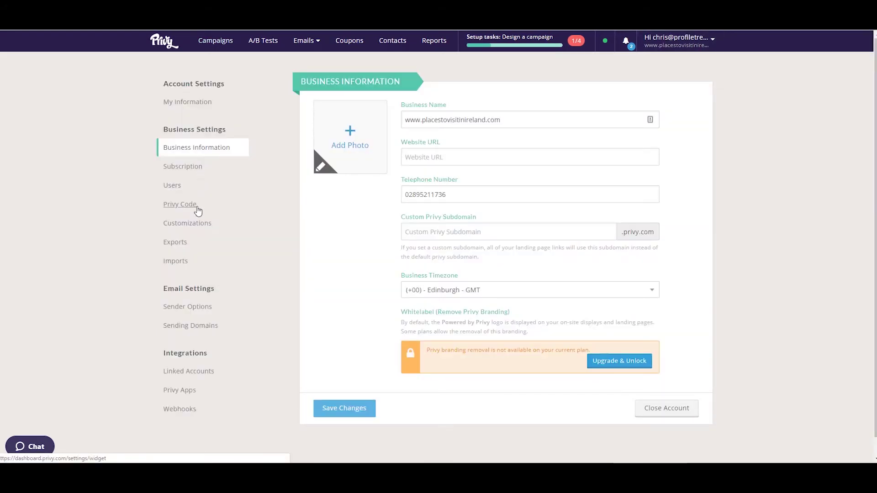
pyautogui.click(197, 207)
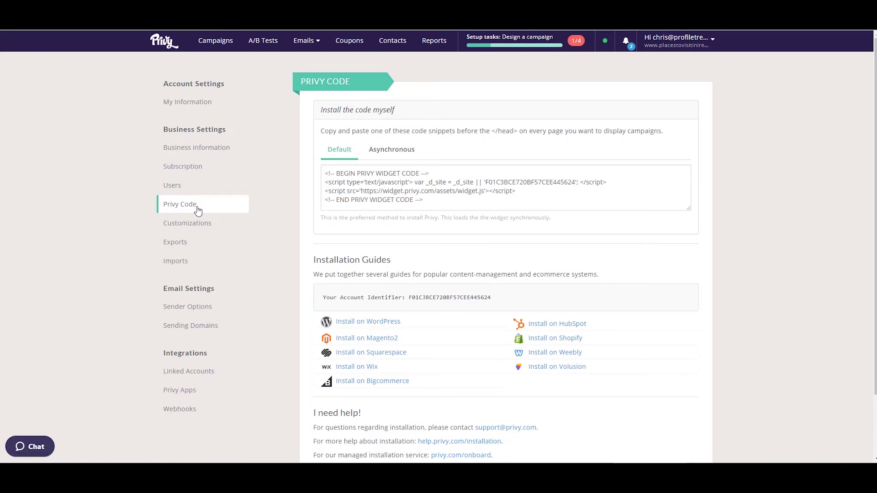
pyautogui.moveTo(410, 297); pyautogui.dragTo(491, 297)
pyautogui.rightClick(488, 299)
pyautogui.click(492, 305)
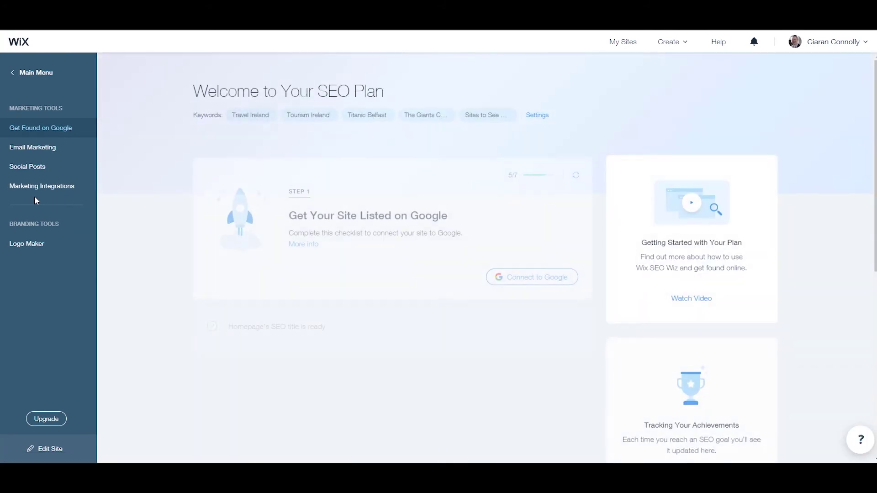
# Step: Open the Privy card from the Marketing Integrations list to view its connection steps
pyautogui.click(74, 197)
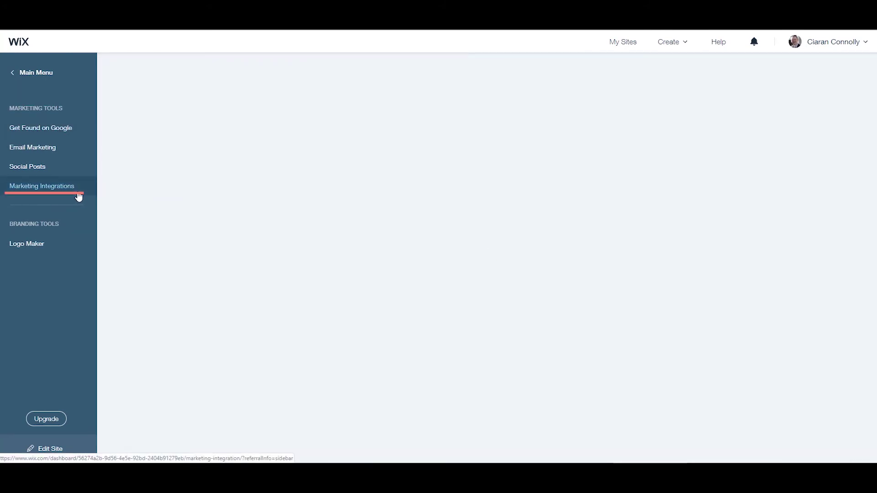
pyautogui.scroll(-5, 520, 234)
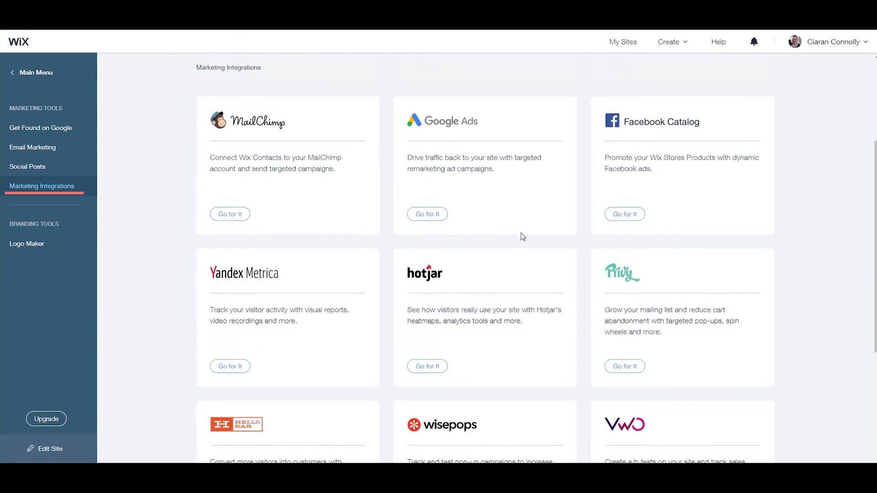
pyautogui.click(618, 301)
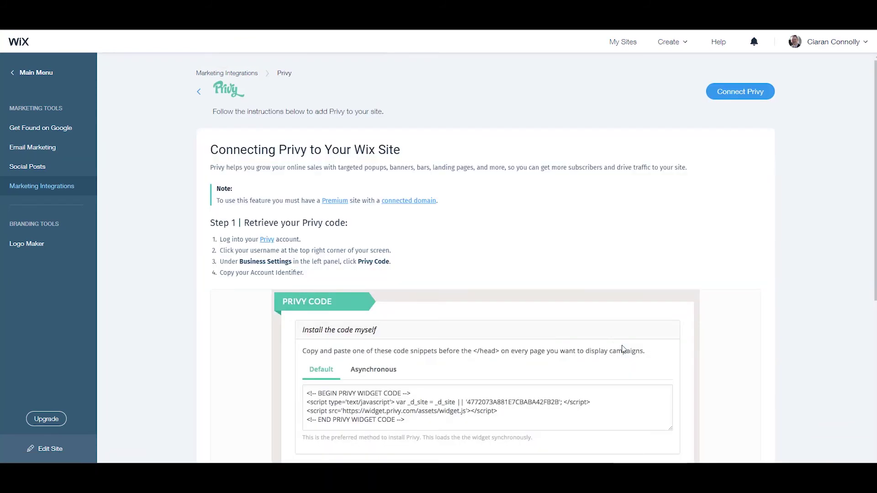
pyautogui.scroll(-5, 597, 333)
pyautogui.scroll(-3, 596, 332)
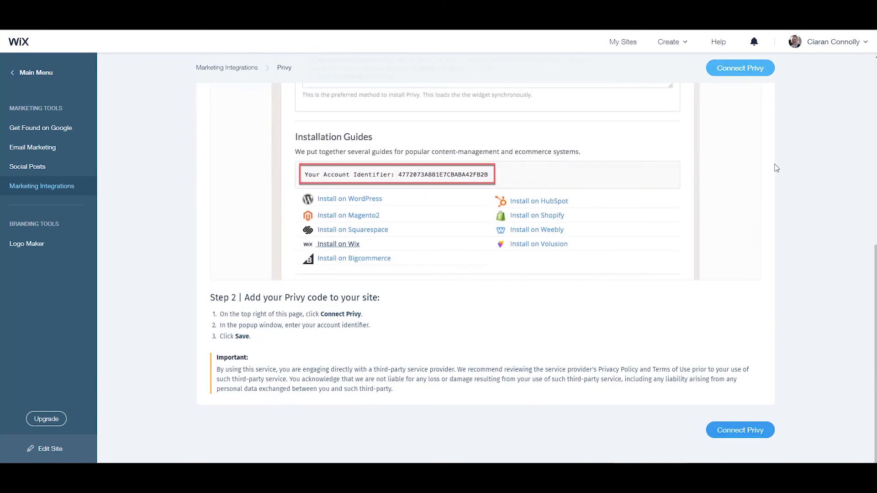
# Step: Paste the Privy account identifier into the Connect Privy field and save it
pyautogui.click(739, 74)
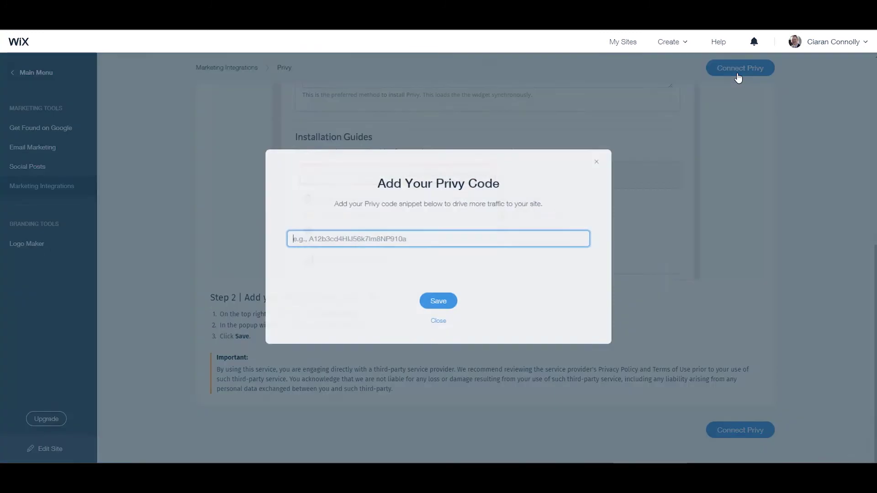
pyautogui.rightClick(371, 242)
pyautogui.click(403, 301)
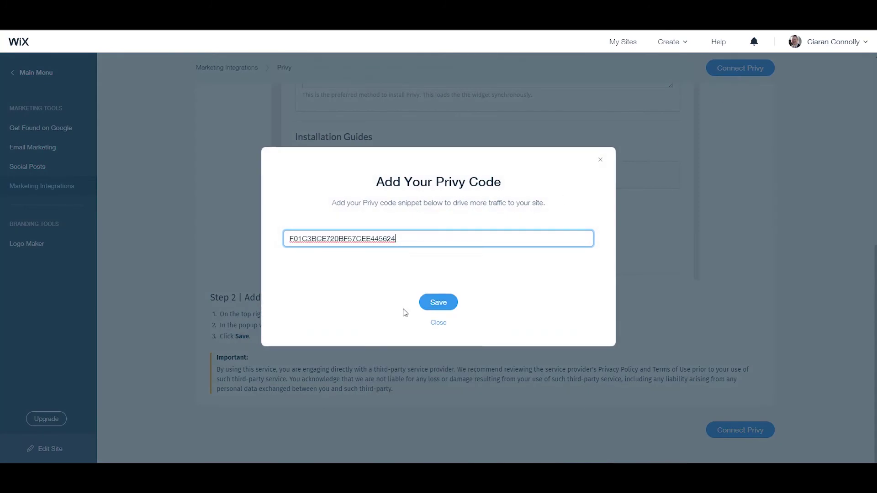
pyautogui.press('Tab')
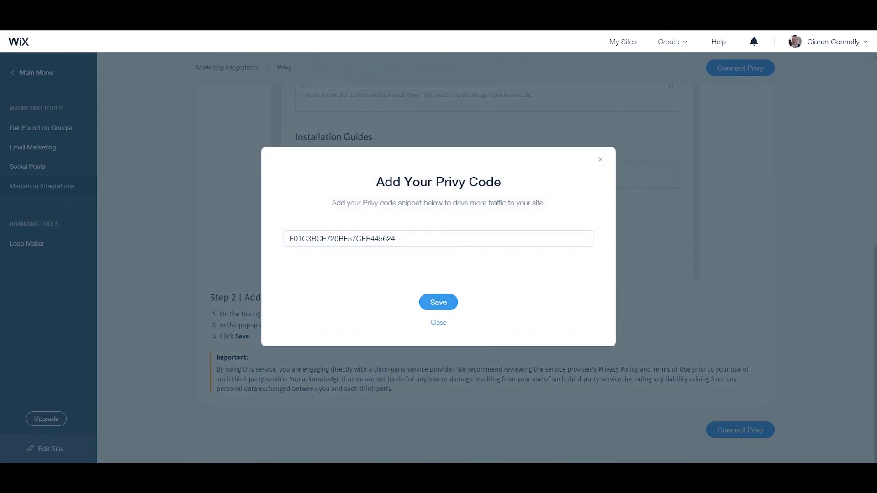
pyautogui.click(437, 303)
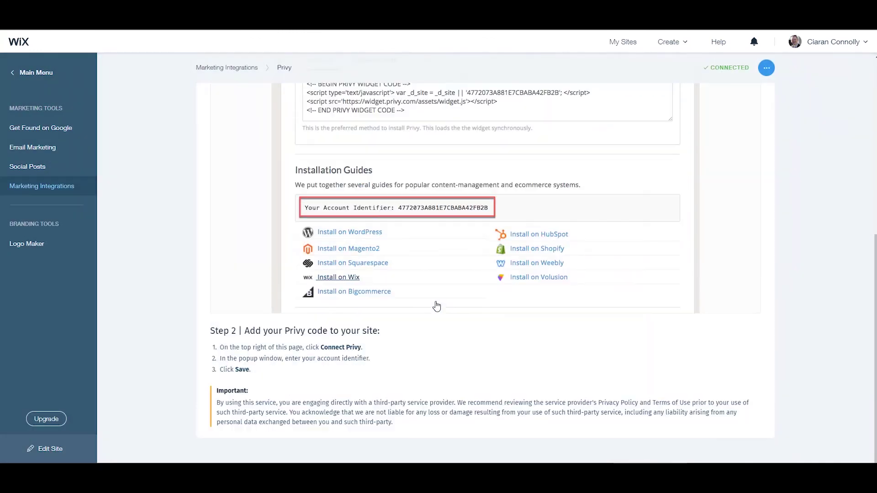
pyautogui.scroll(7, 493, 248)
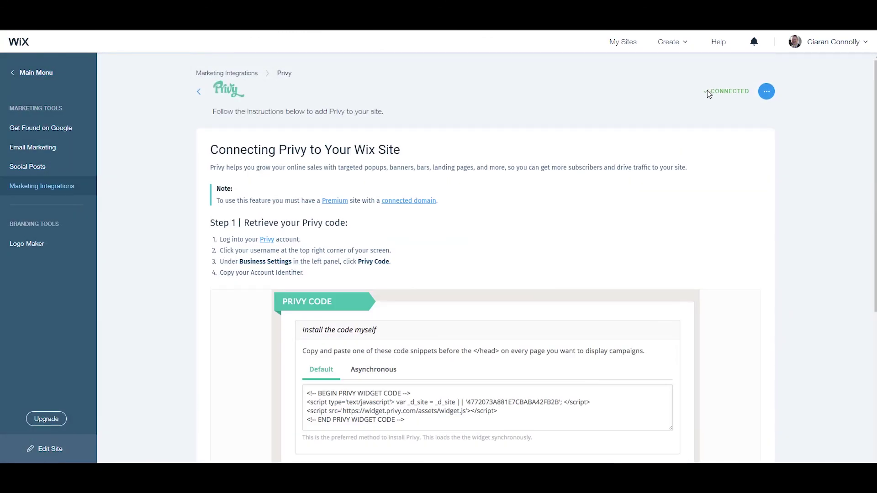